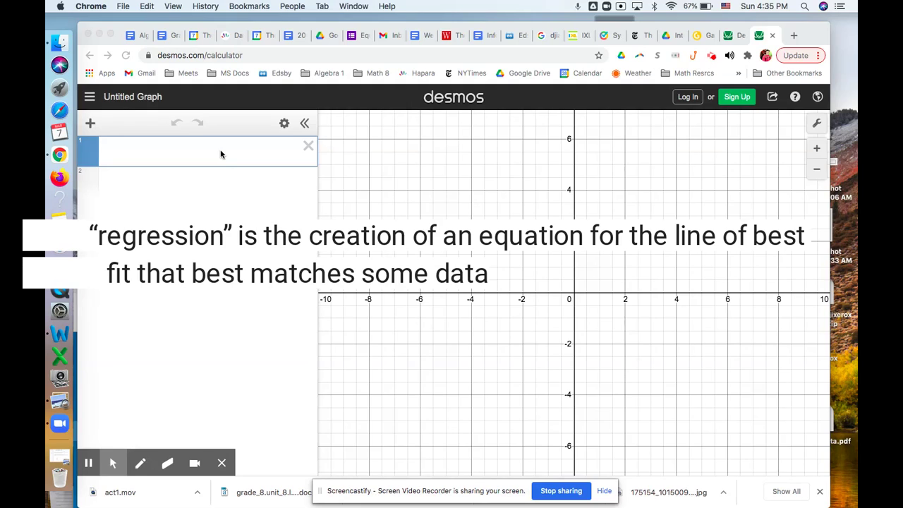
Insert a table in the first expression line and fill its x₁ column with 2, 3, 4, 5 and 6
left_click(206, 151)
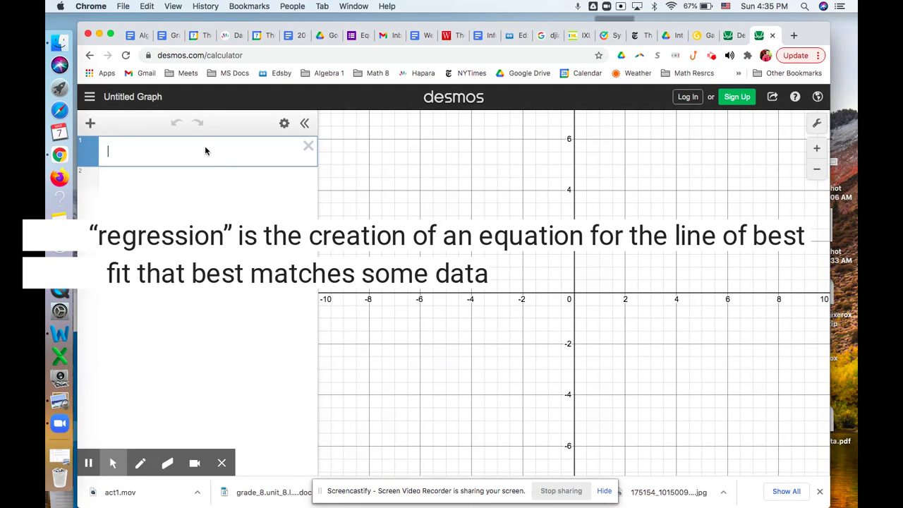
type("table")
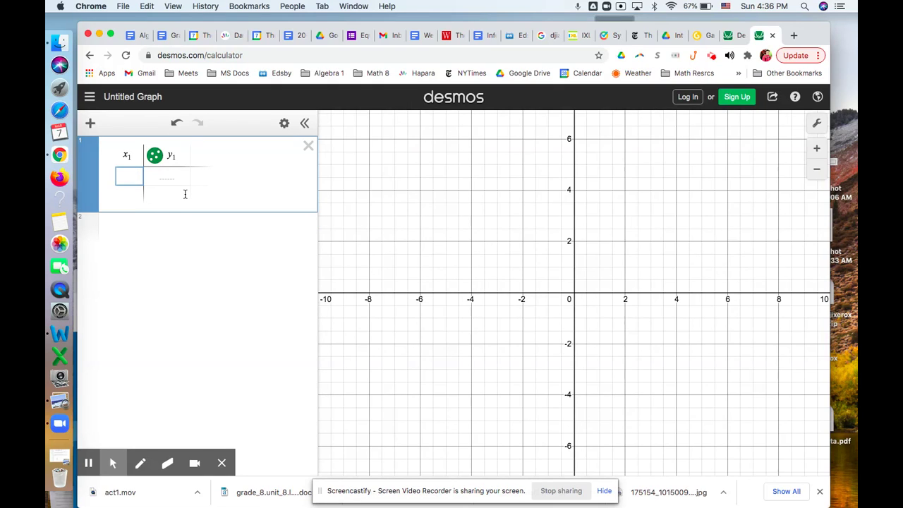
type("2")
key("Return")
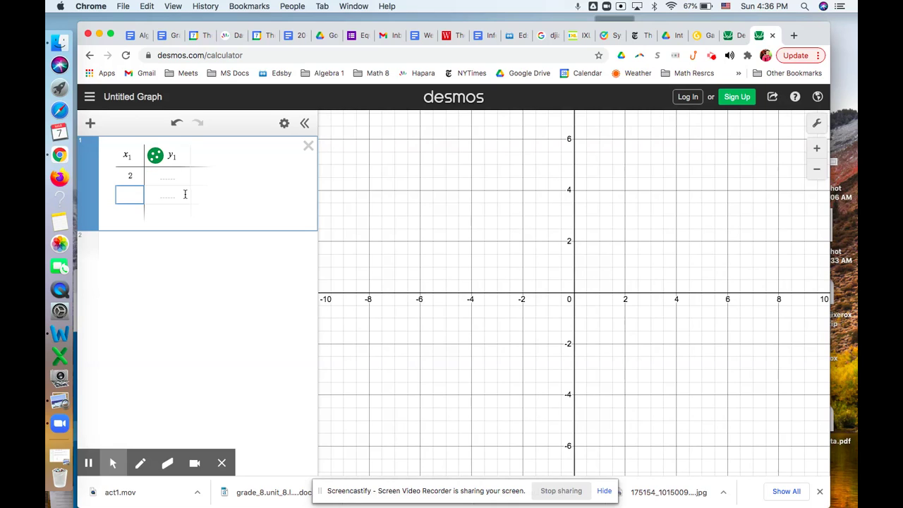
type("3")
key("Return")
key("Return")
key("Return")
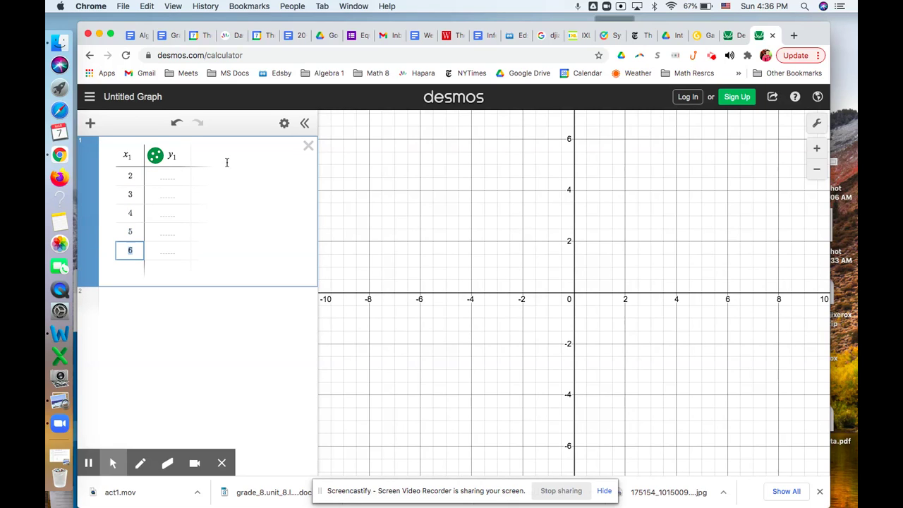
Fill the table's y₁ column with −1, 0, 2, 3.2 and 4, matching x₁ values 2 through 6
left_click(172, 175)
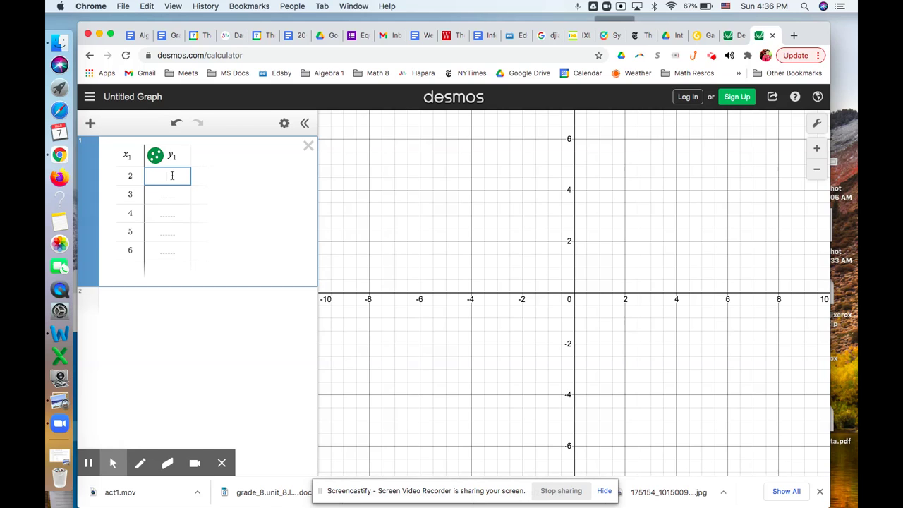
type("-1")
key("Return")
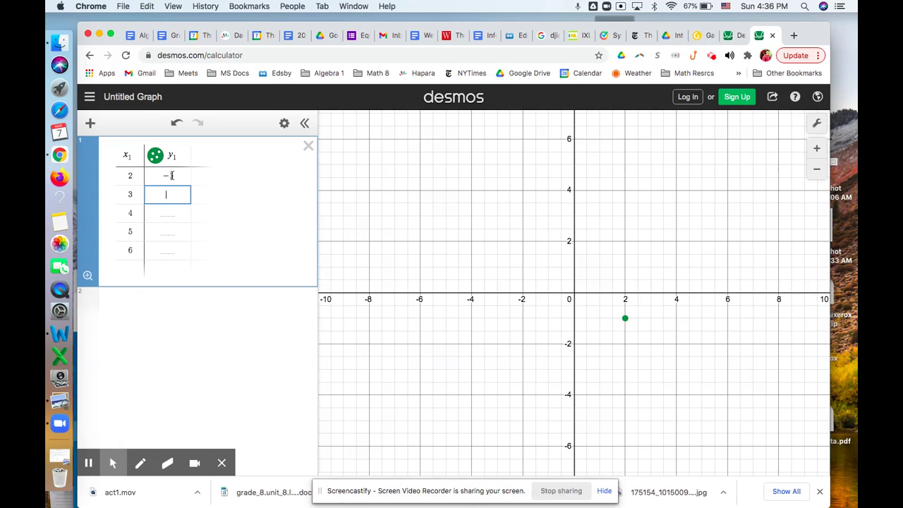
type("0")
key("Return")
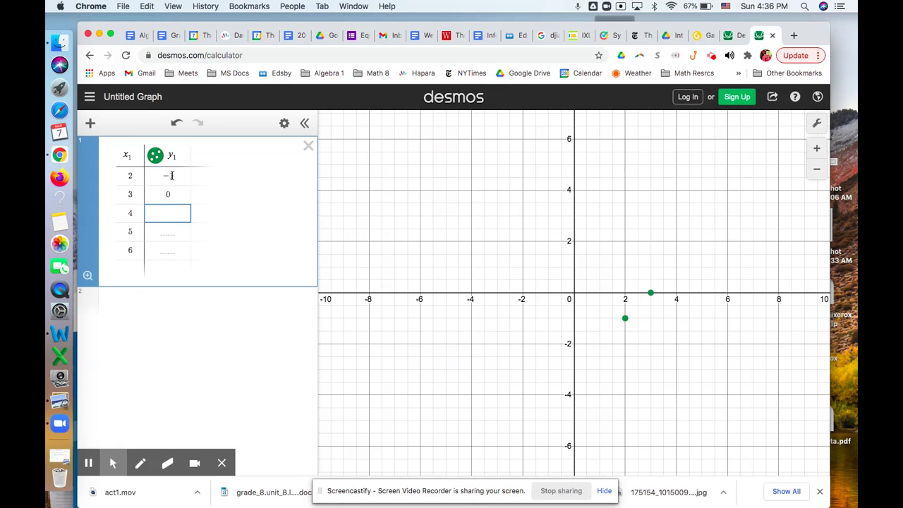
type("2")
key("Return")
type("3.2")
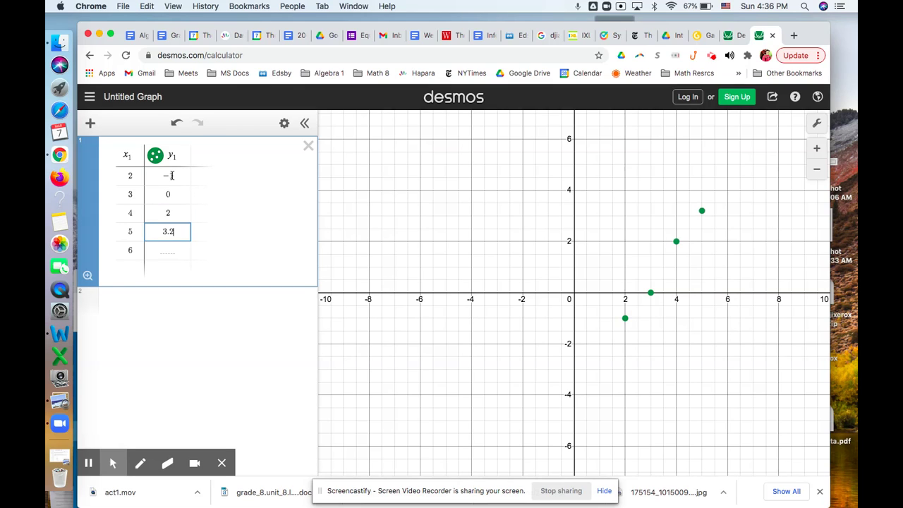
key("Return")
type("4")
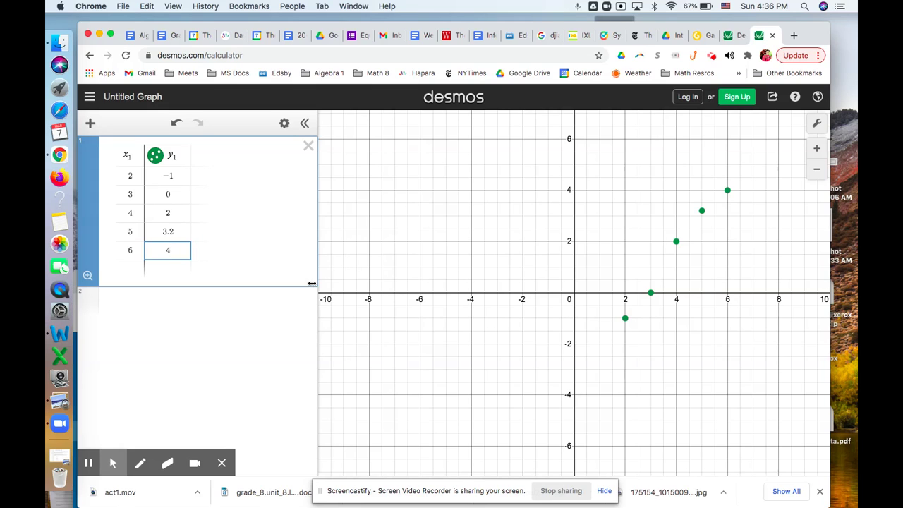
Enter y₁ = mx₁ + b below the table and replace its equals sign with ~ to fit a linear regression
left_click(130, 297)
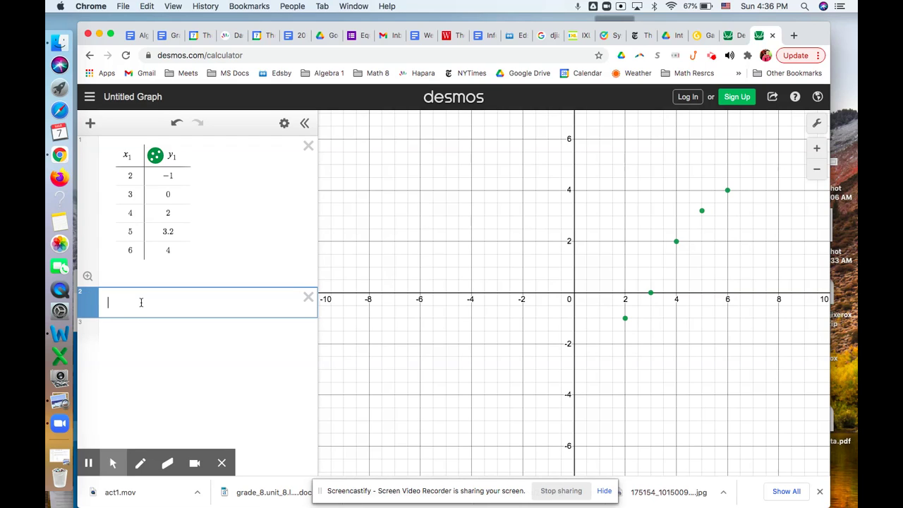
type("y = mx + b")
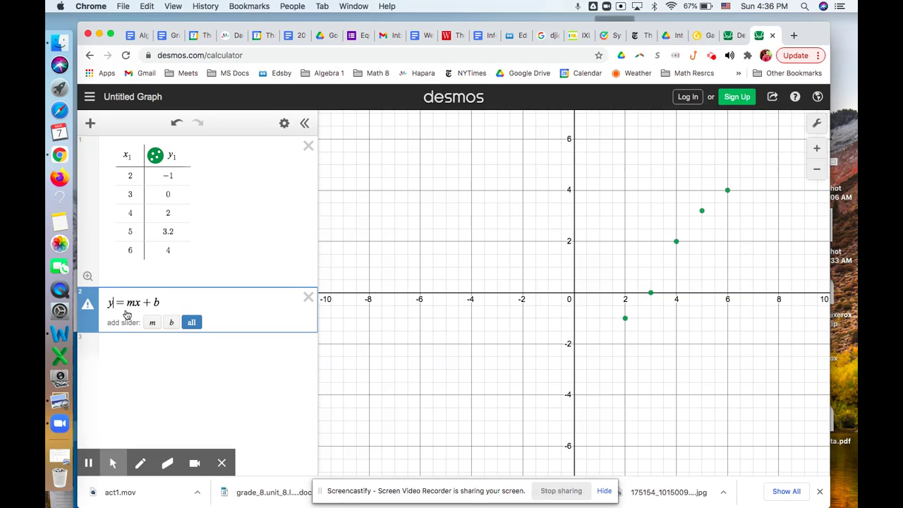
type("1")
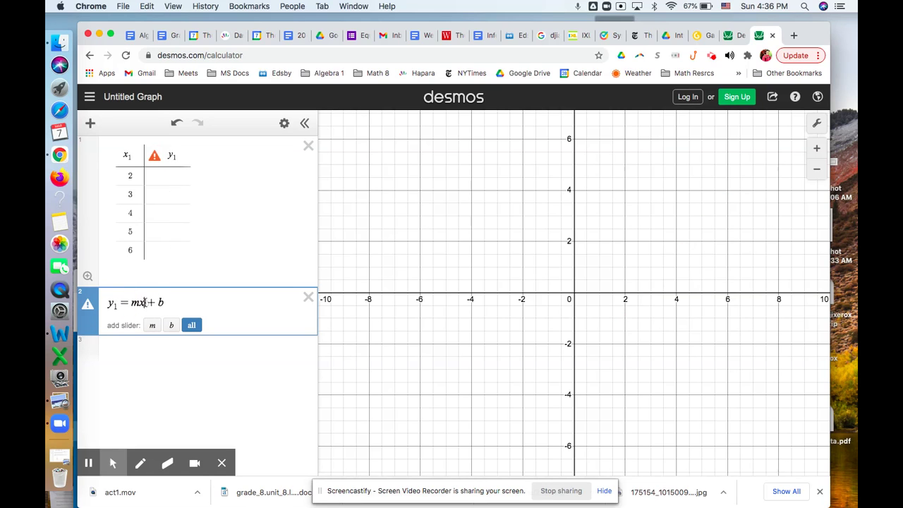
type("1")
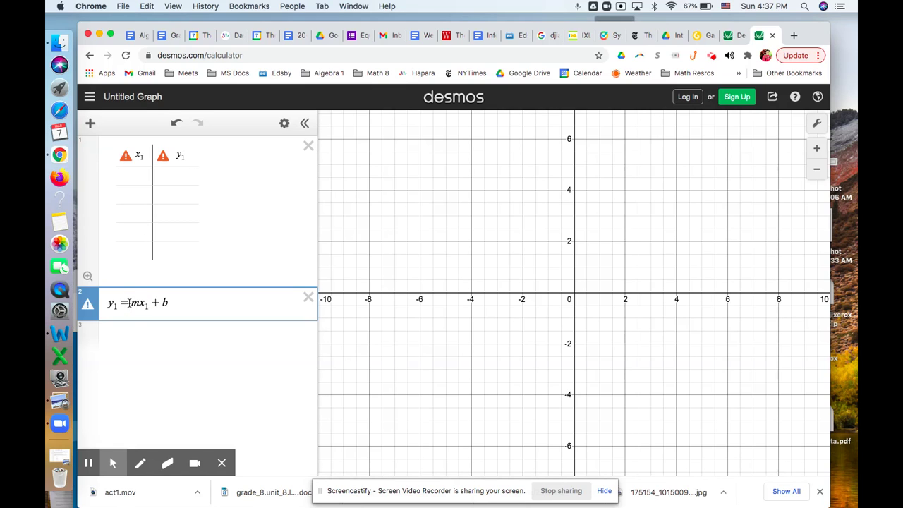
left_click(130, 303)
key("BackSpace")
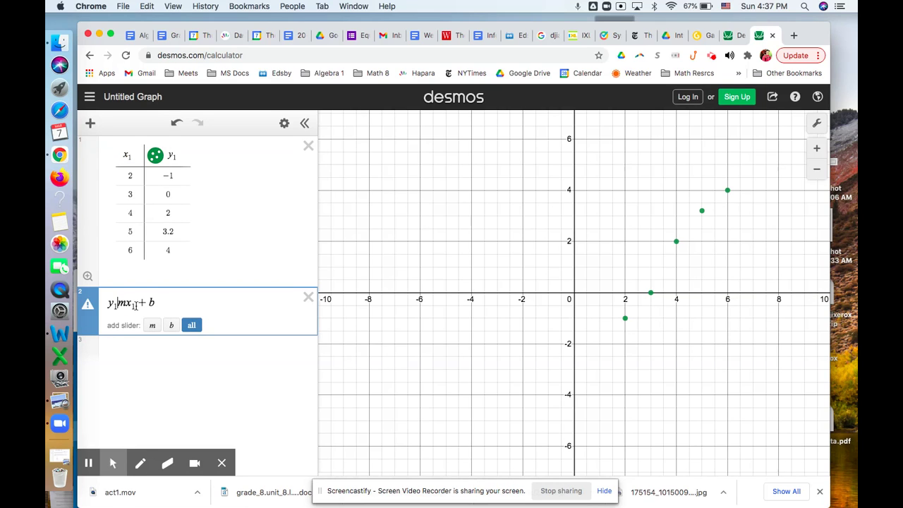
type("~")
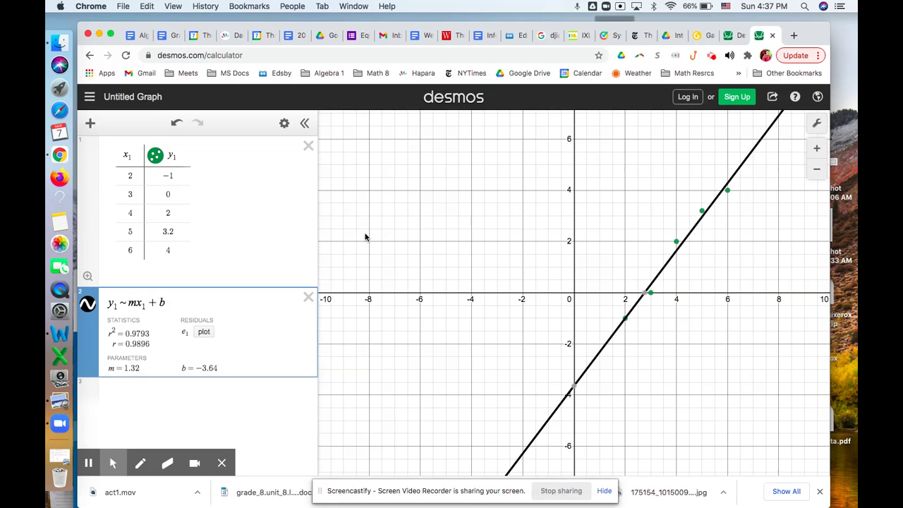
Switch to the other open Desmos graph containing the quadratic regression y₁ ~ ax₁² + bx₁ + c
left_click(729, 37)
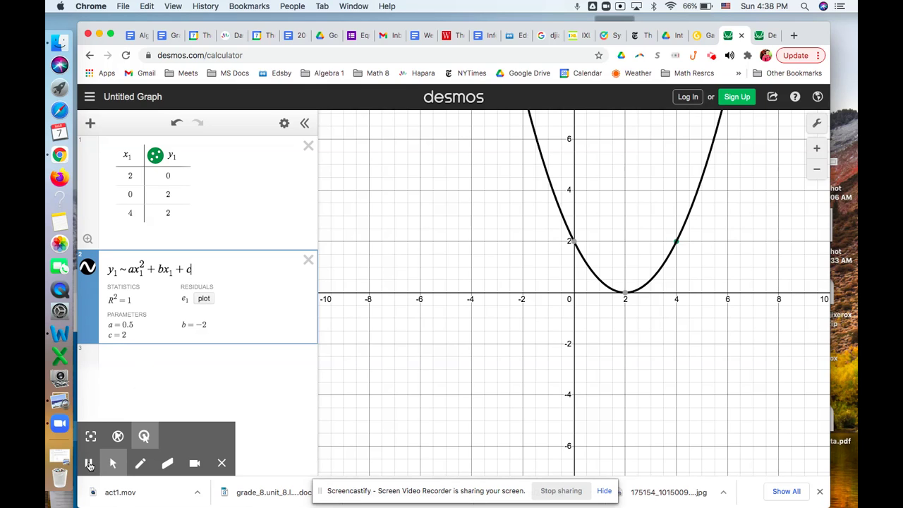
left_click(89, 463)
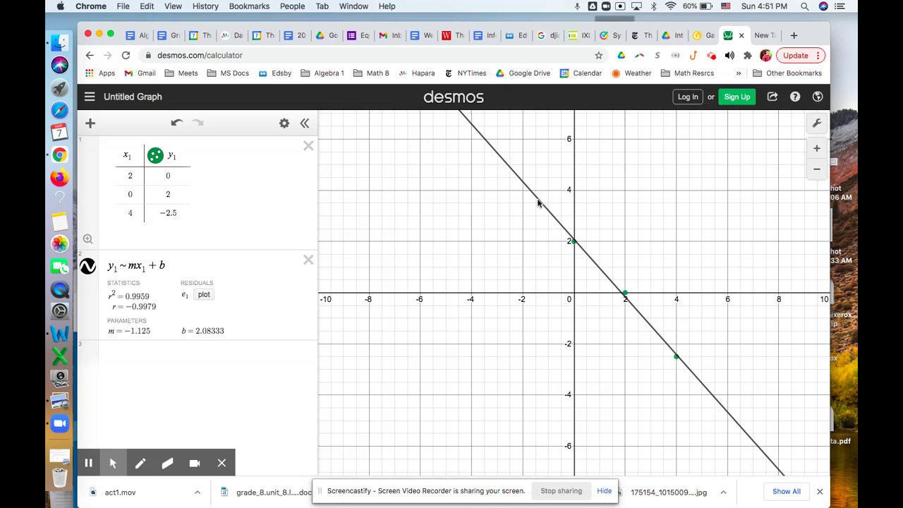
Make the table's points draggable and move (4, −2.5) to about (3.16, −3.16) and (2, 0) to about (2.33, 0.75)
mouse_move(538, 203)
left_mouse_down()
mouse_move(509, 172)
mouse_move(547, 210)
mouse_move(524, 183)
left_mouse_up()
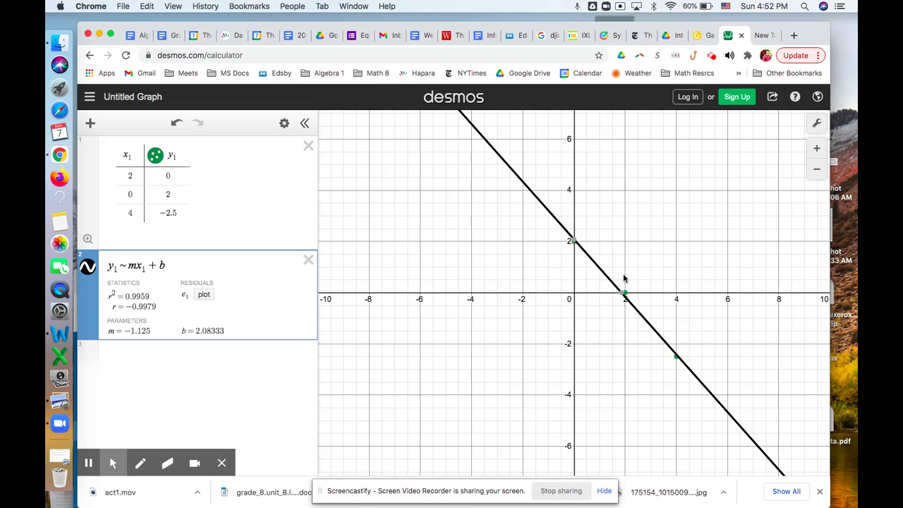
mouse_move(626, 295)
left_click(156, 158)
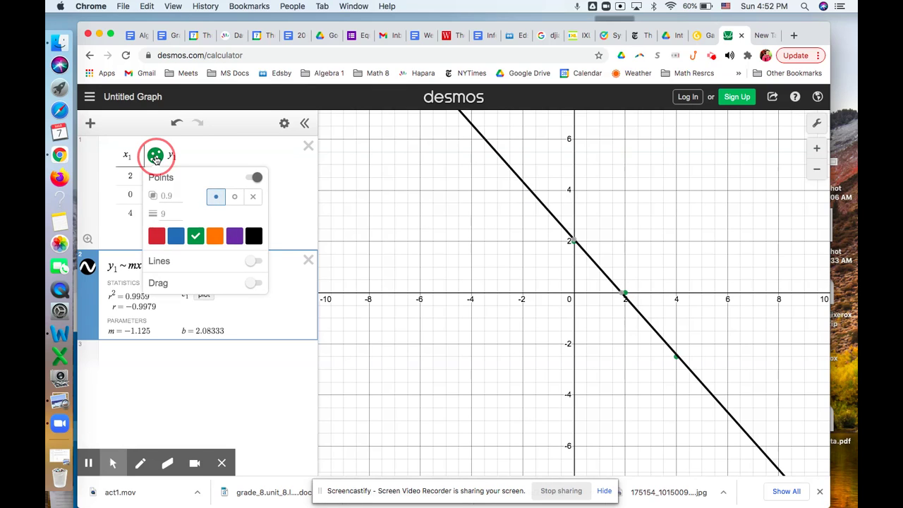
left_click(257, 286)
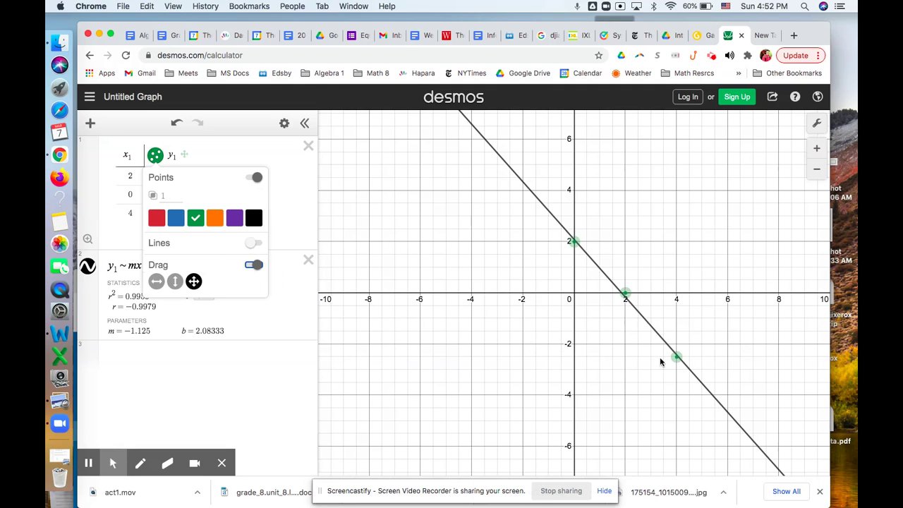
left_click_drag(676, 356, 655, 373)
left_click_drag(625, 293, 634, 274)
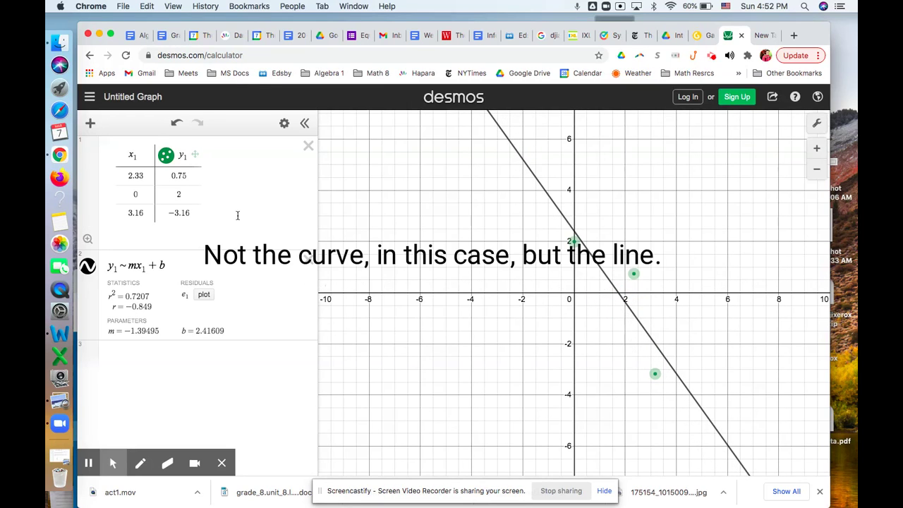